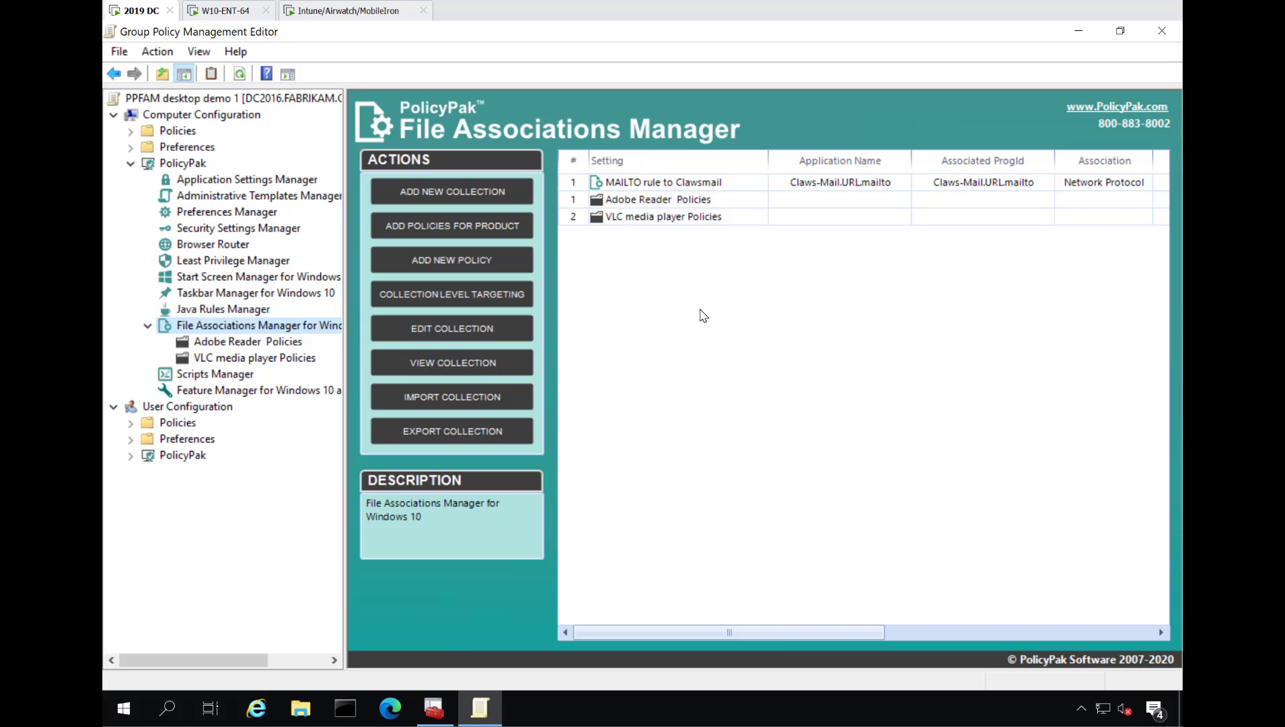
Step: Export the File Associations Manager collections to the Desktop as an XML file named PPFAM-EXPORT and minimize the editor
right_click(298, 328)
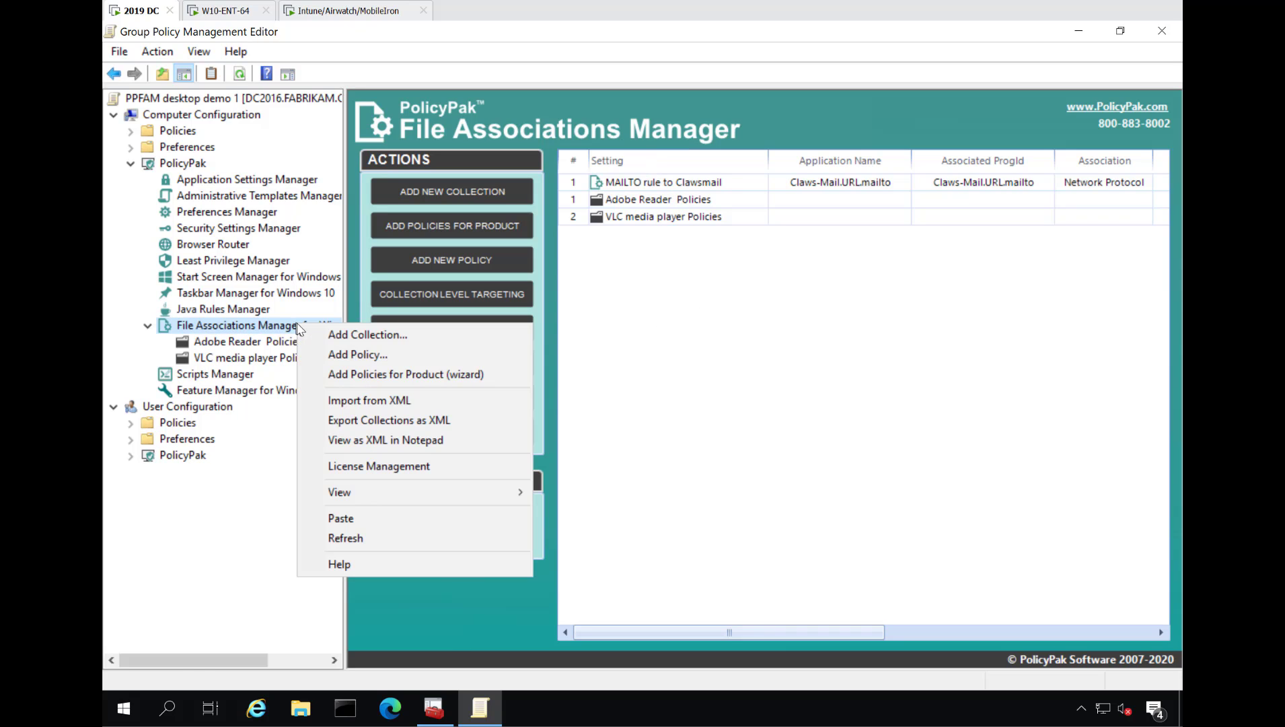
left_click(474, 423)
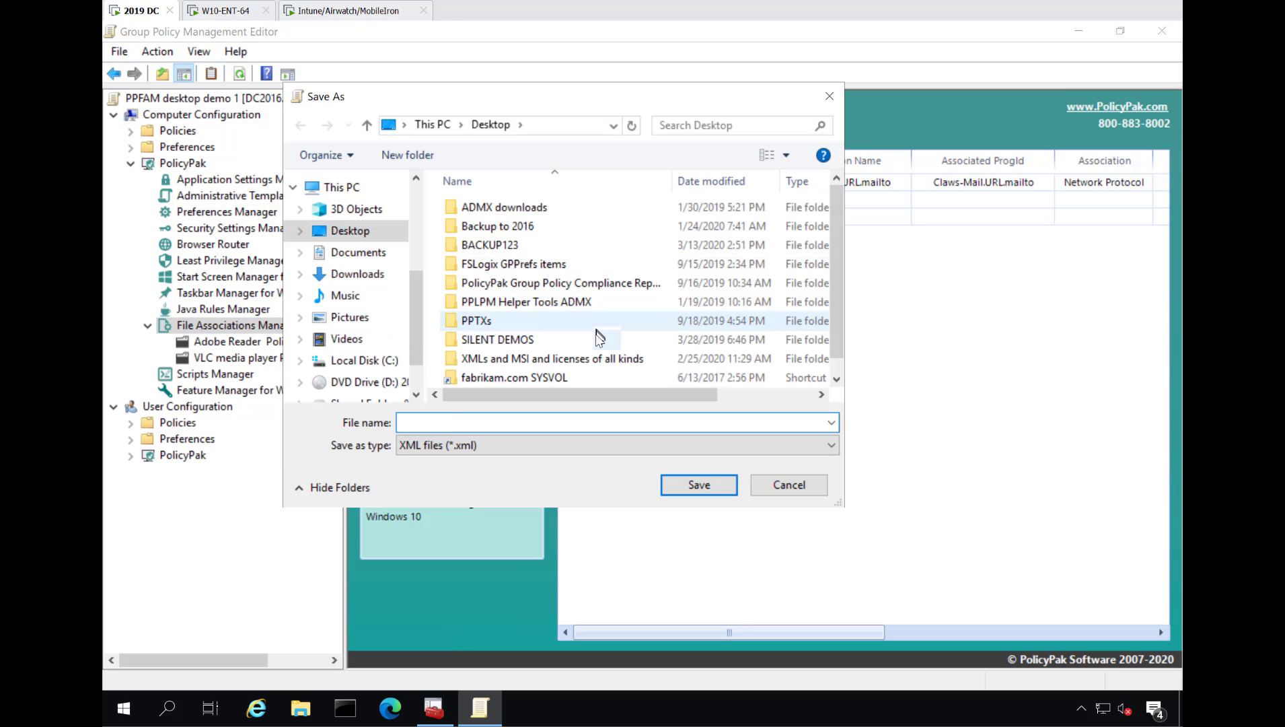
scroll(579, 350, "down", 1)
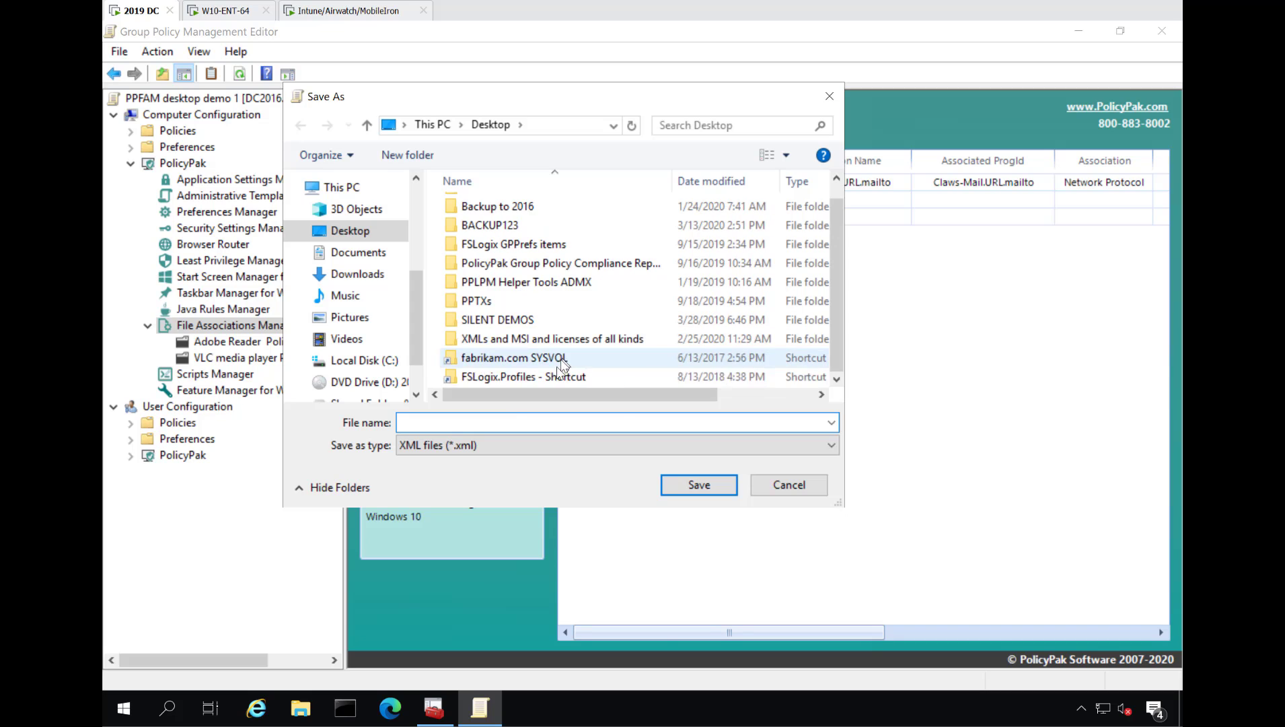
type("PPFAM")
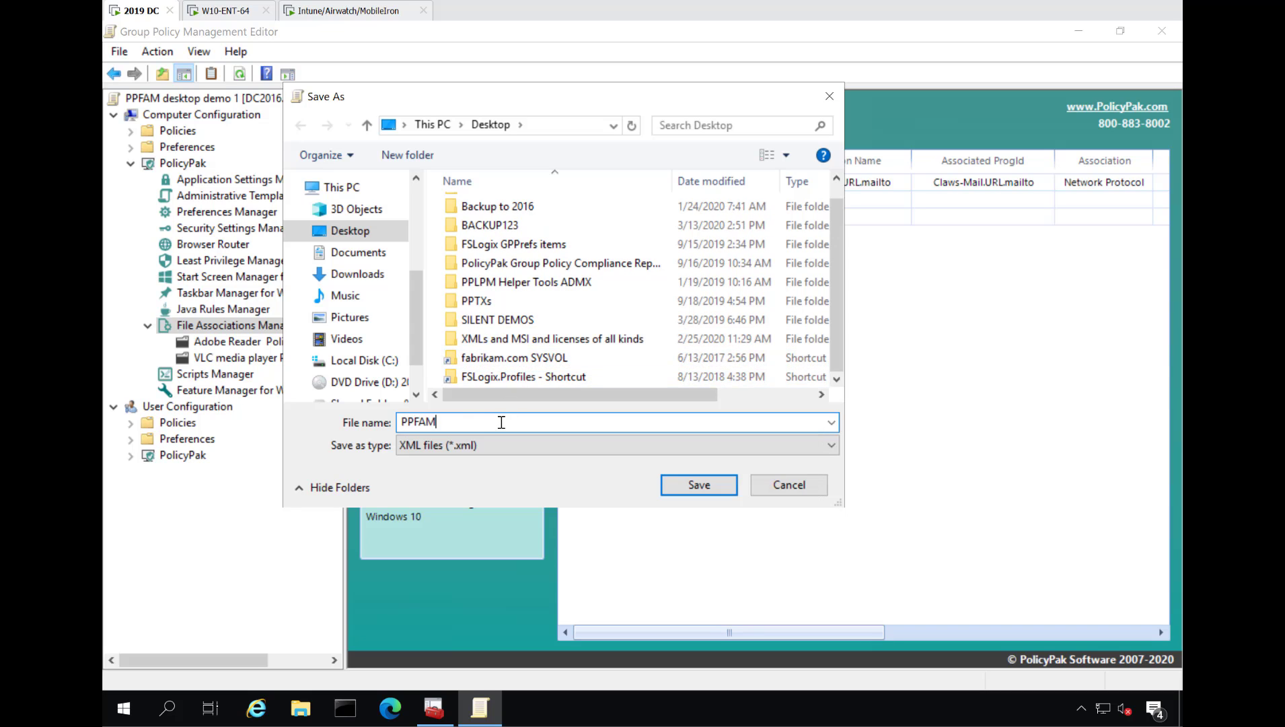
type("-EXPORT")
key("Return")
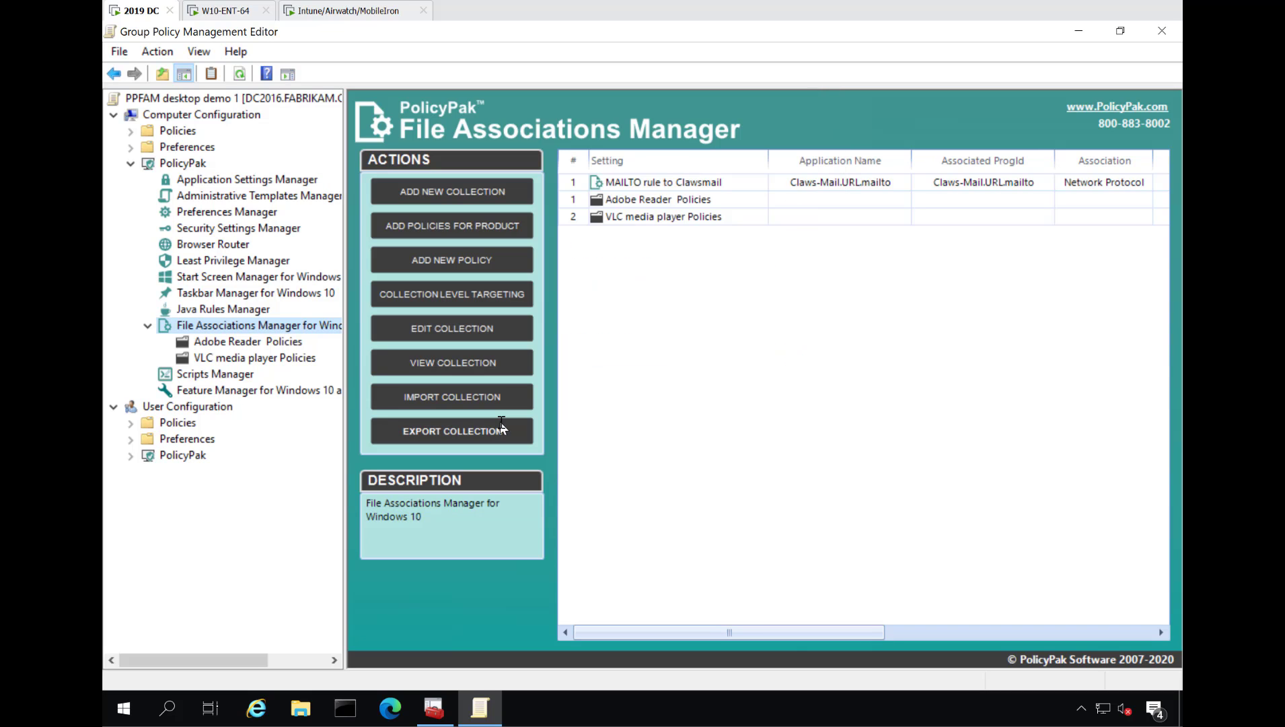
left_click(1080, 33)
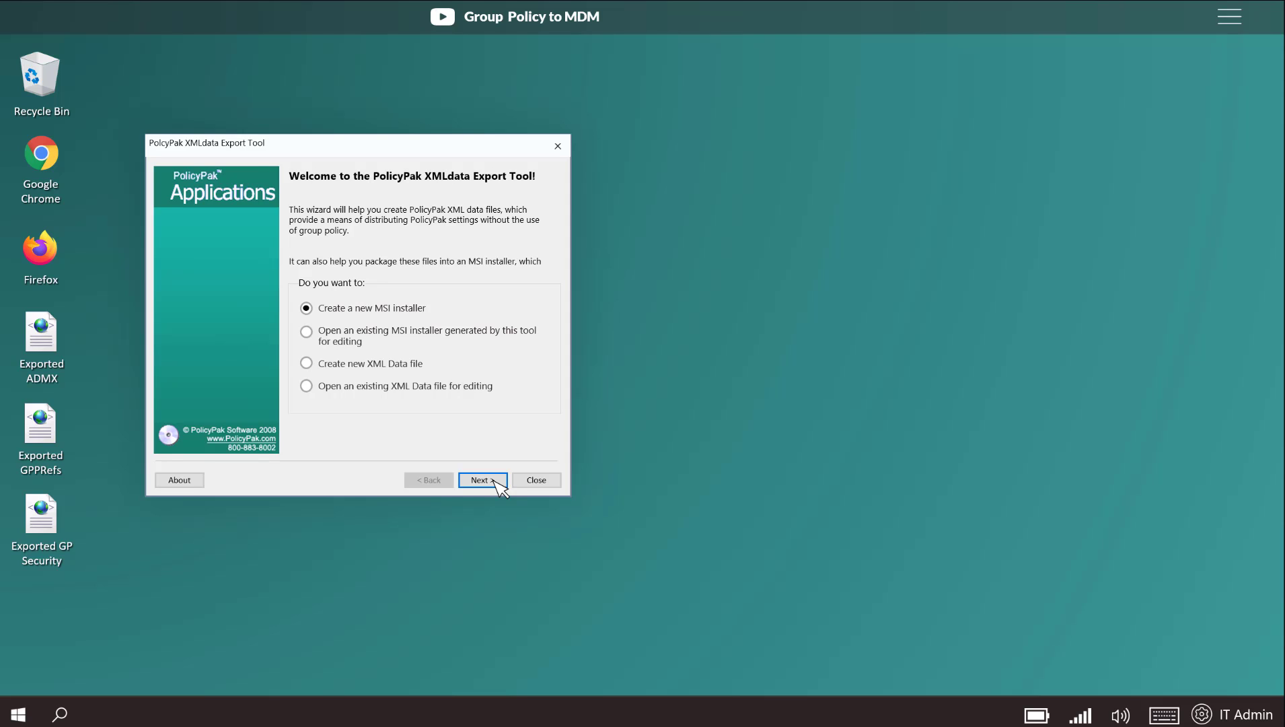
Step: Create a new MSI installer from the exported ADMX, GPPRefs and GP Security XML files, saved on the Desktop as Exported GPOs
left_click(501, 484)
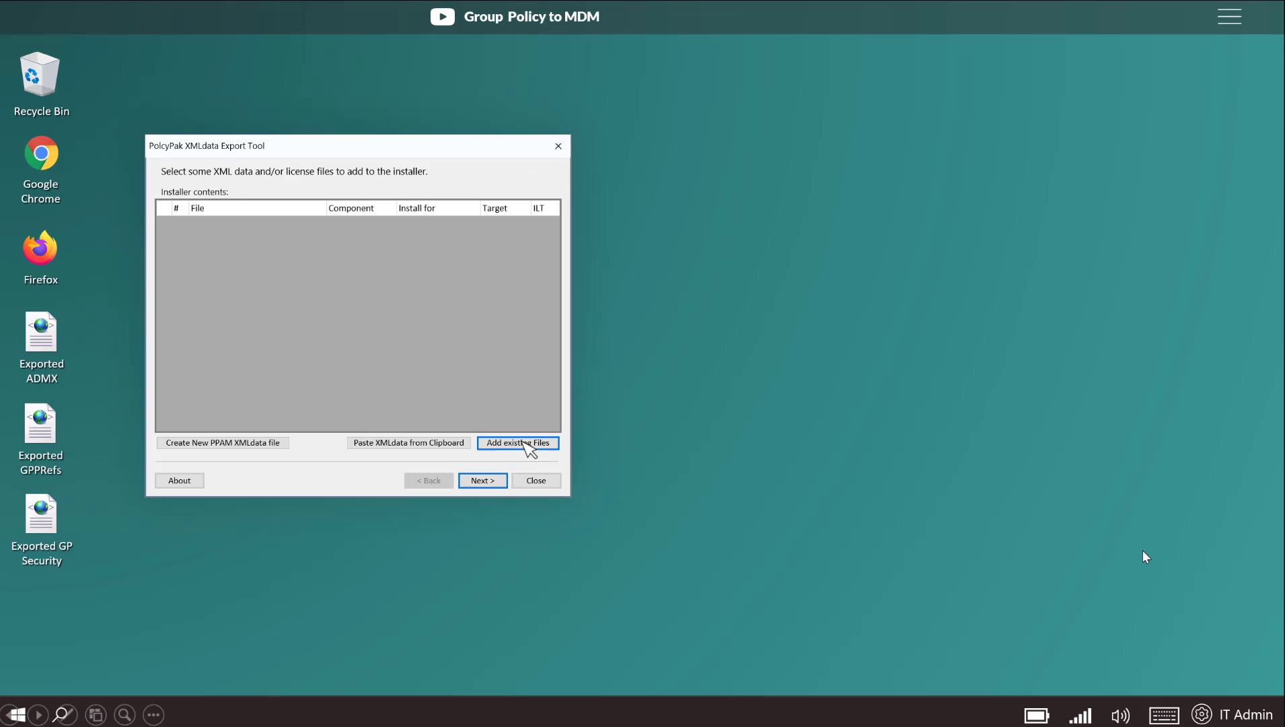
left_click(523, 442)
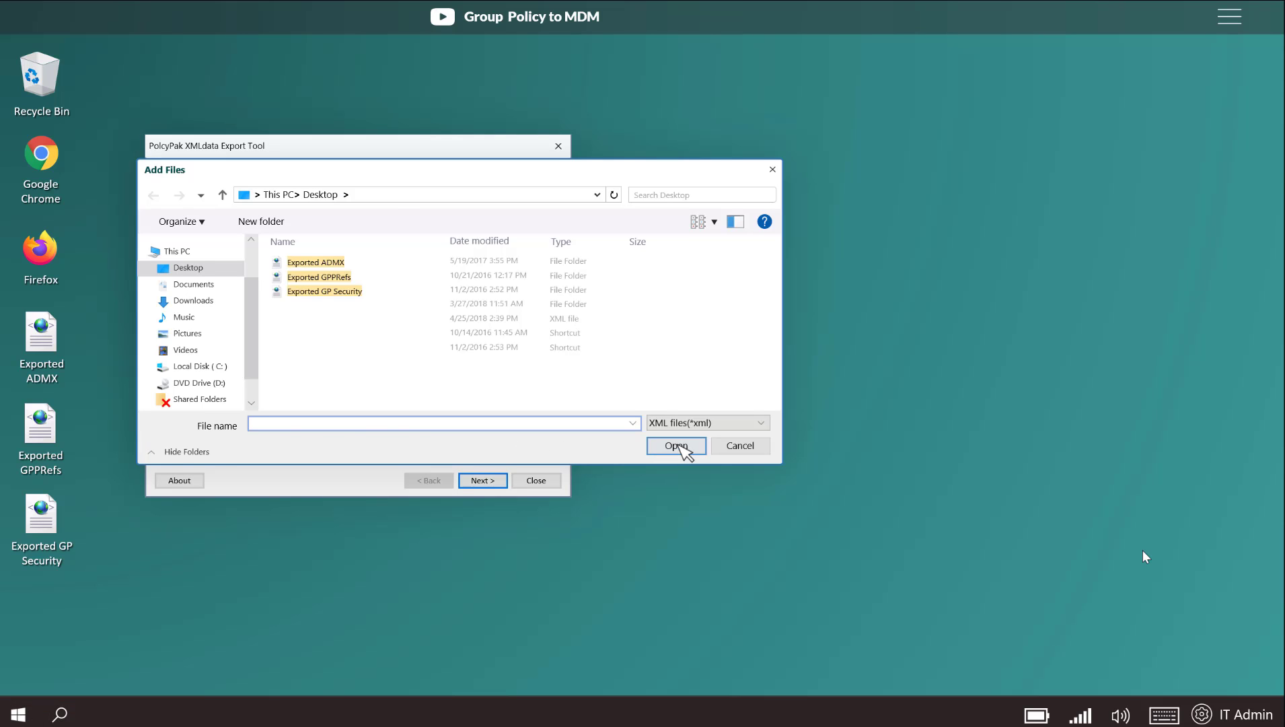
left_click(677, 445)
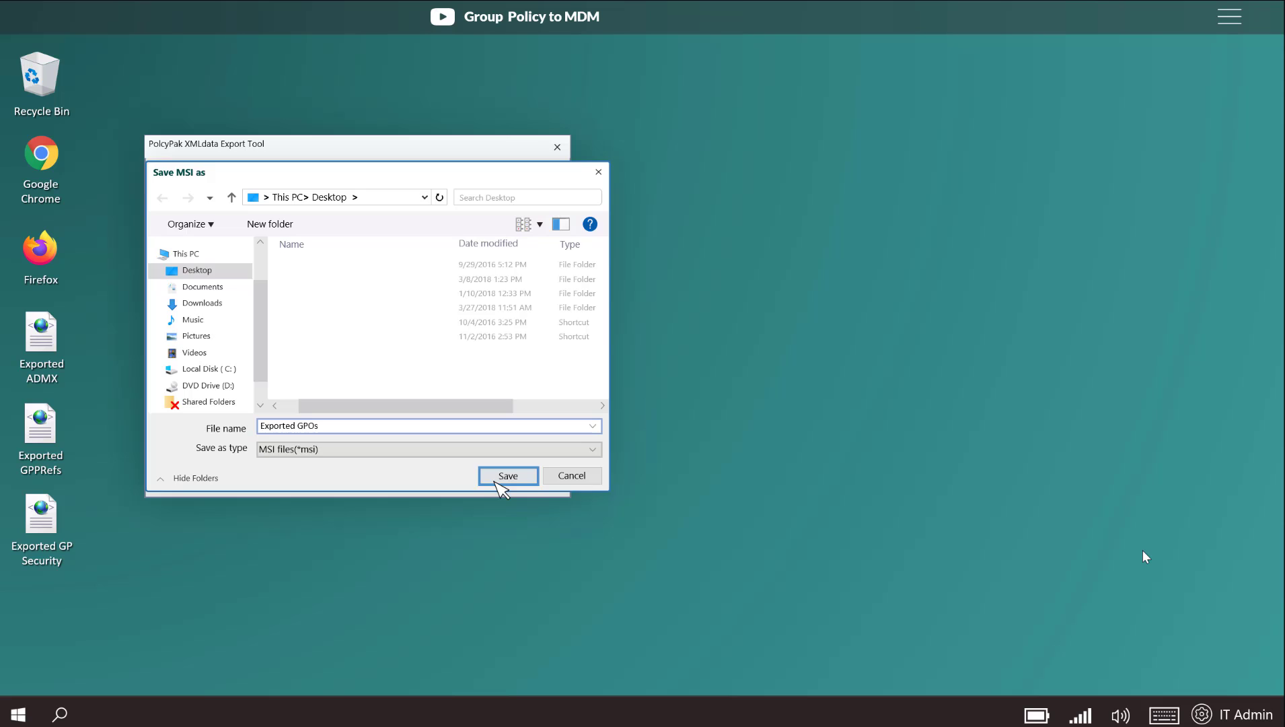
left_click(539, 481)
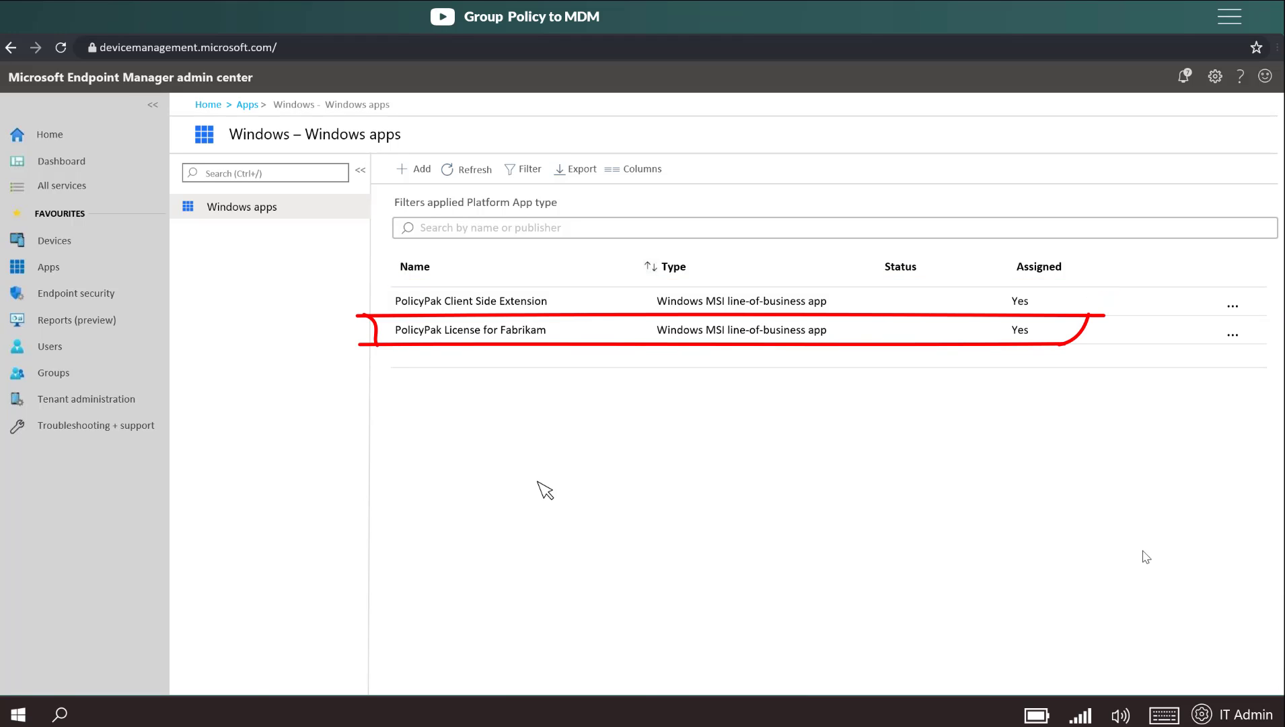
Step: In Microsoft Endpoint Manager, add the Exported GPOs MSI from the Desktop to the Windows apps
left_click(412, 170)
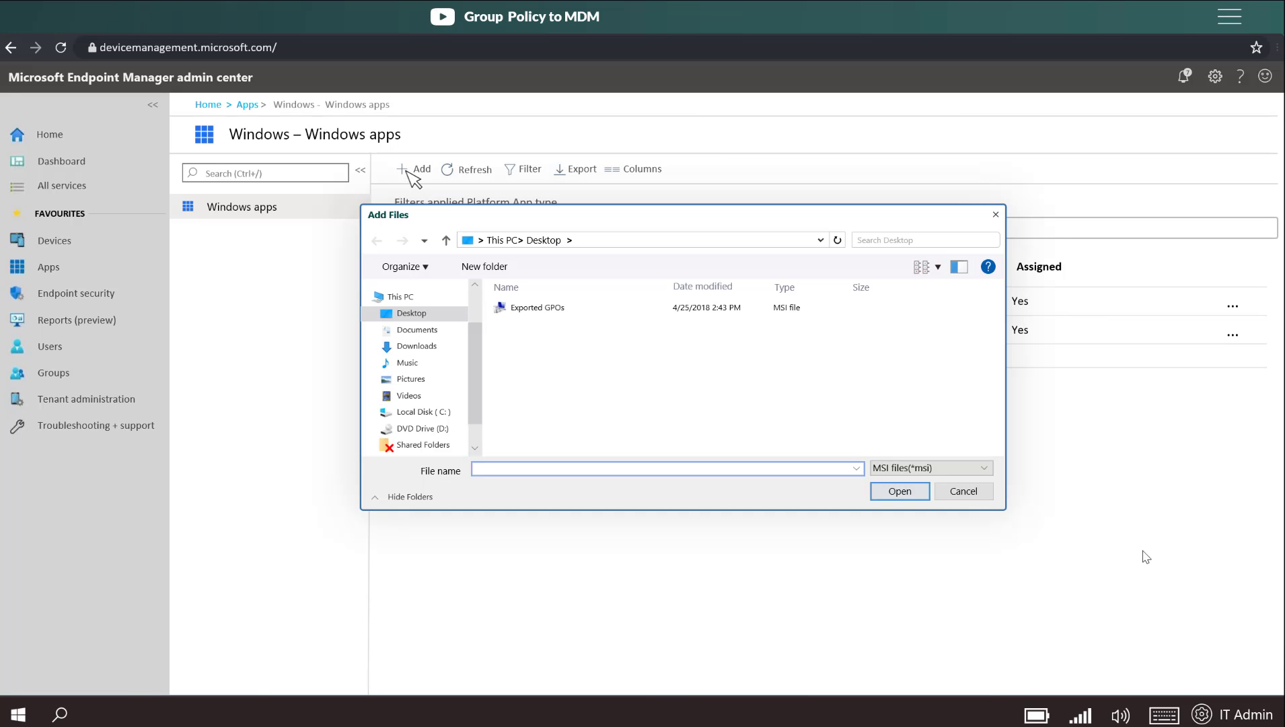
left_click(586, 308)
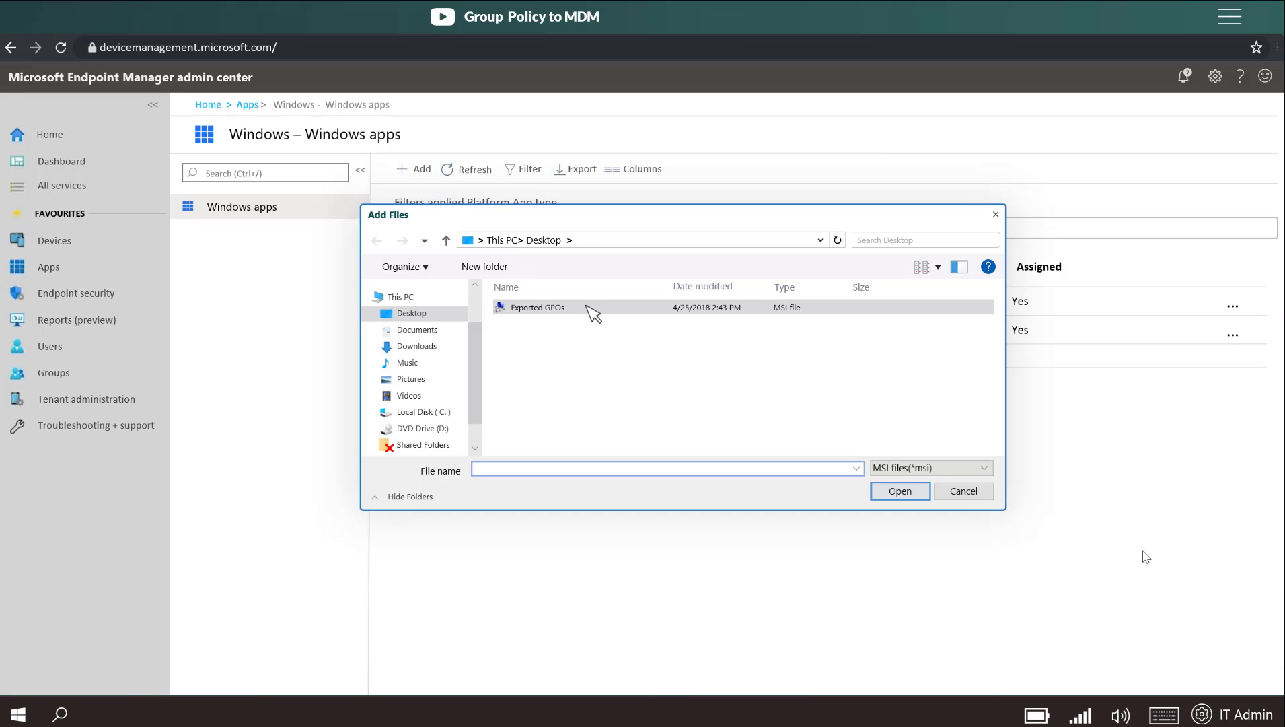
left_click(899, 491)
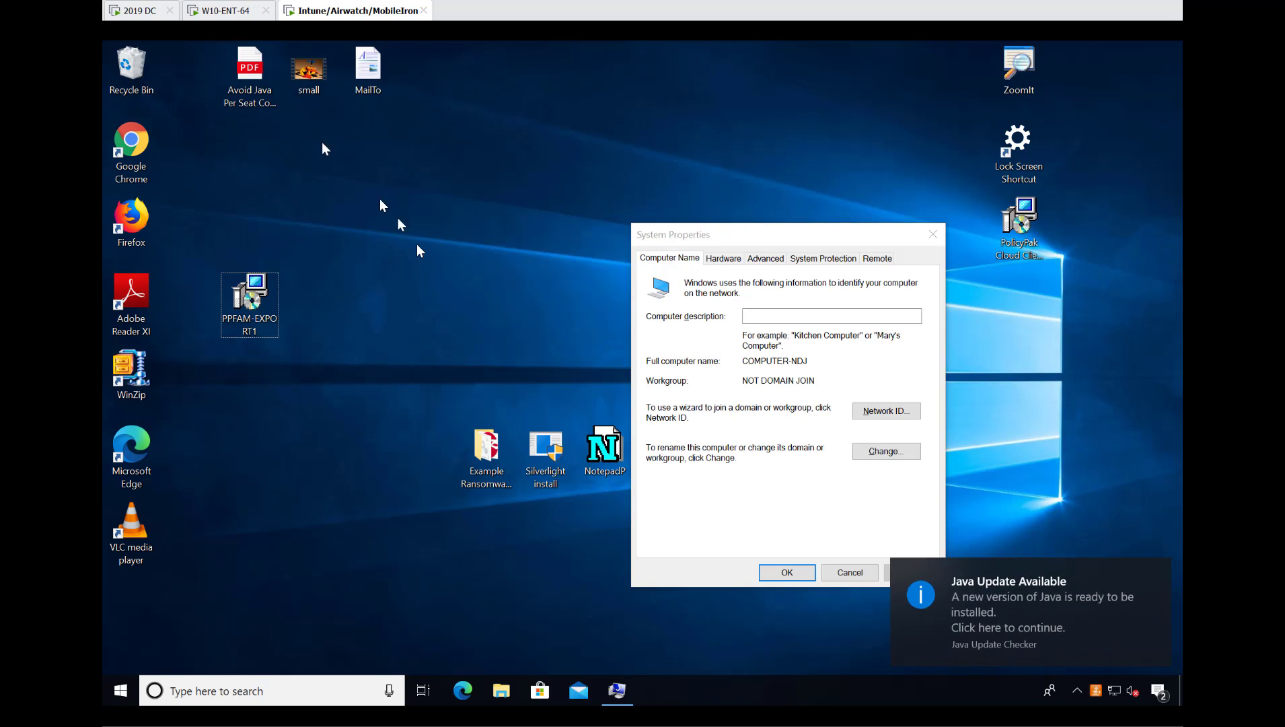
Step: On the Intune/Airwatch/MobileIron machine, check the desktop PDF's association and open the small video with Movies & TV
left_click(254, 79)
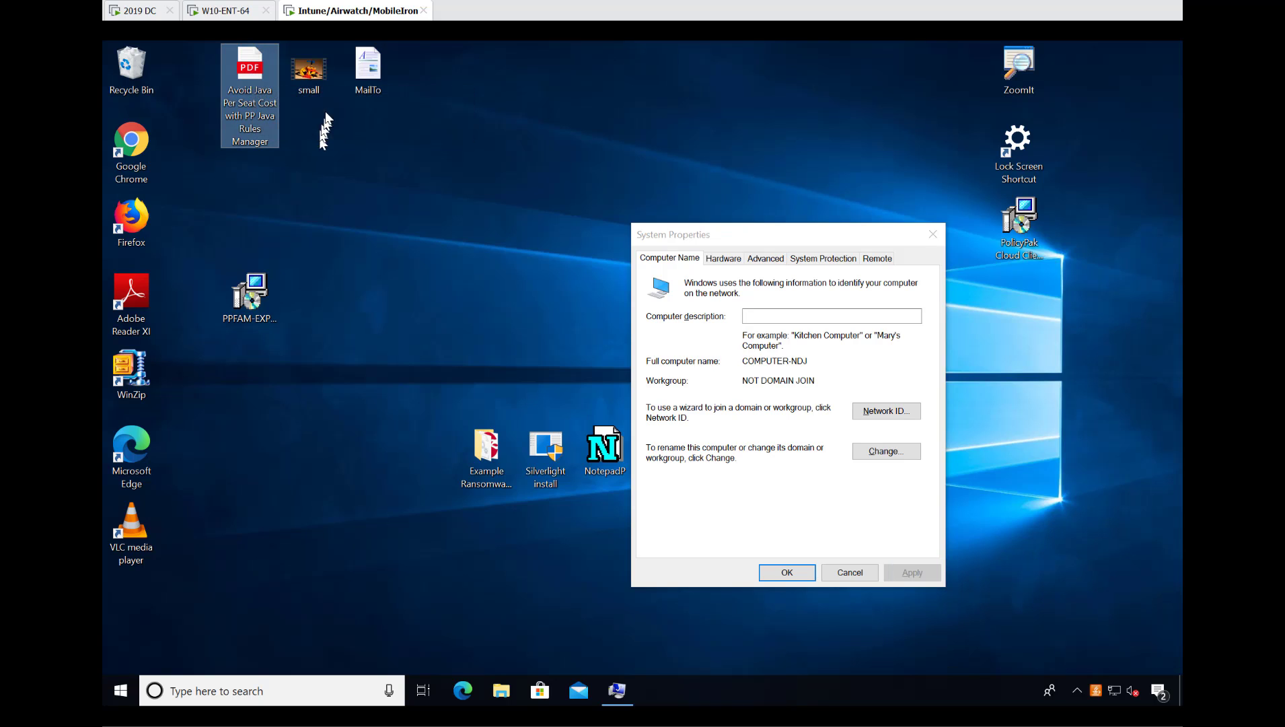
left_click(311, 84)
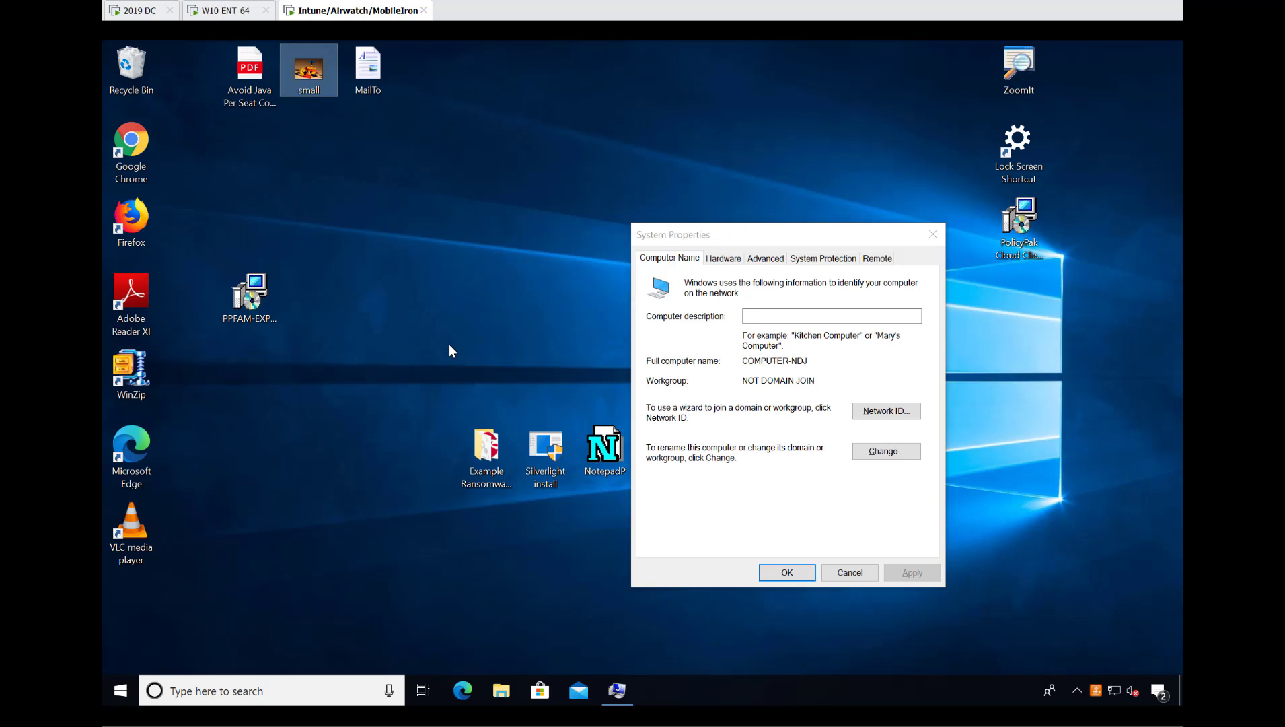
key("Return")
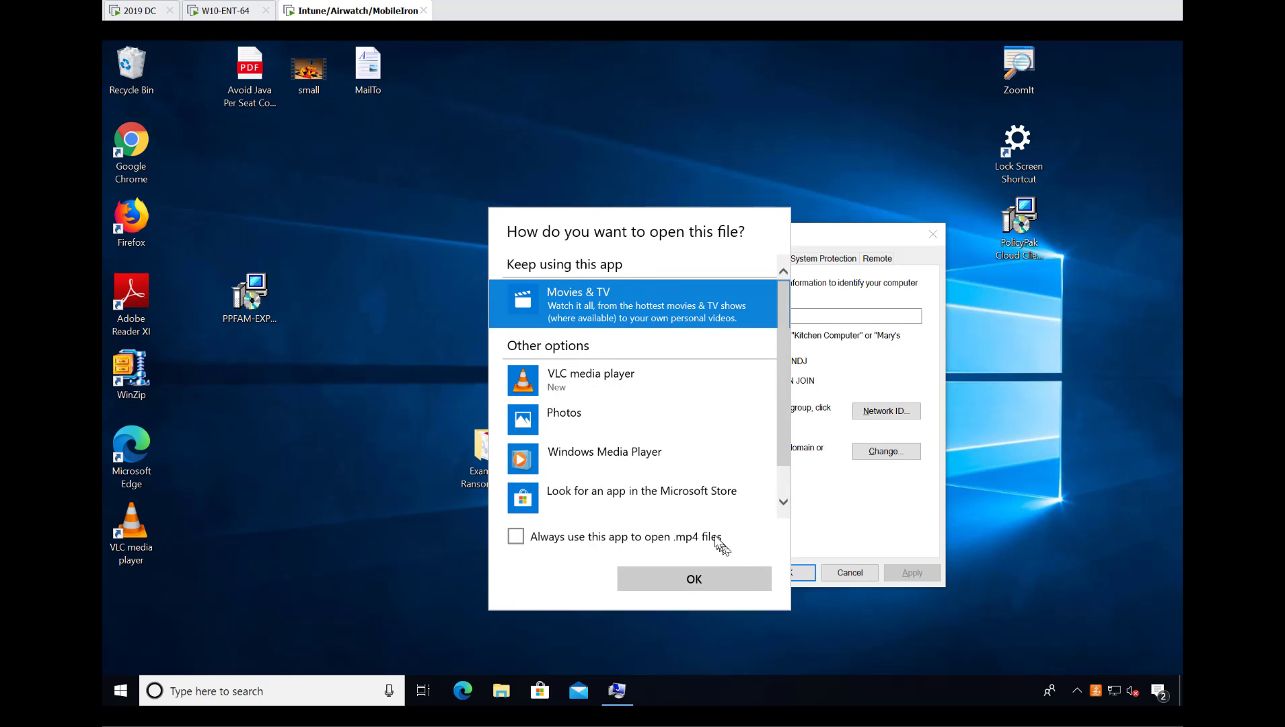
left_click(668, 590)
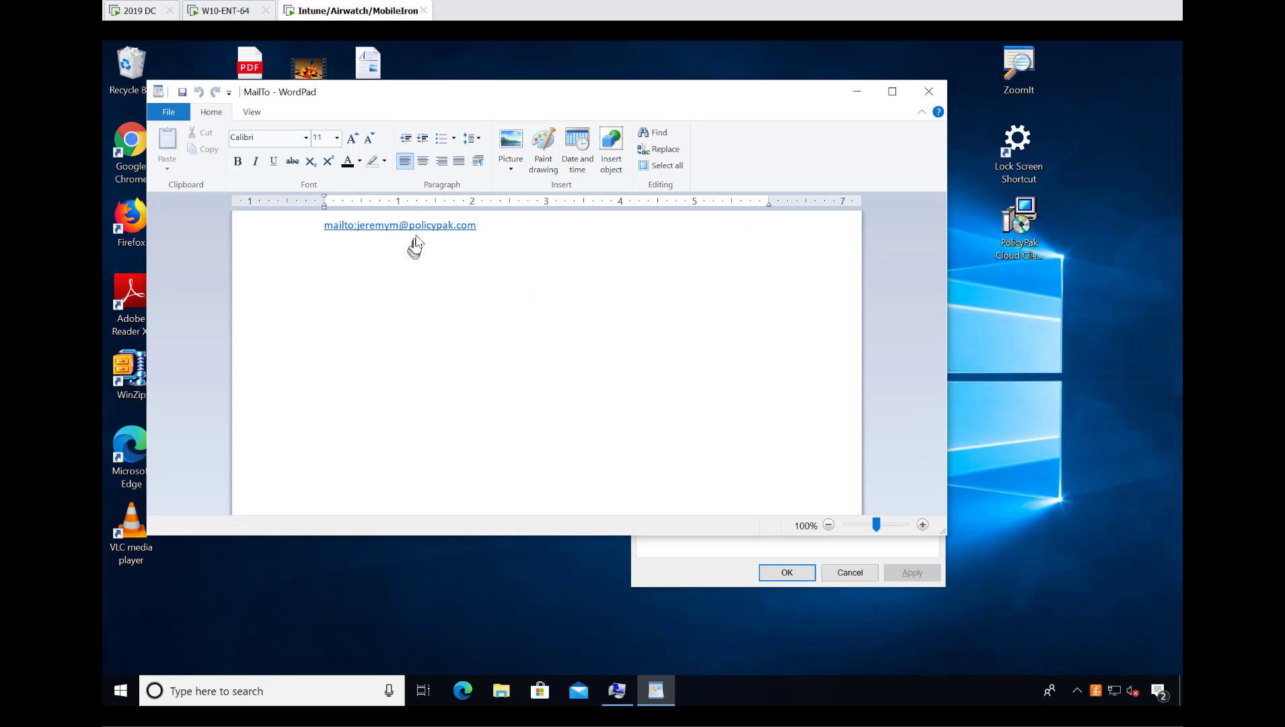
Step: Test which mail program opens the mailto link in the MailTo document, dismiss its account setup, and close both windows
left_click(421, 225)
left_click(536, 357)
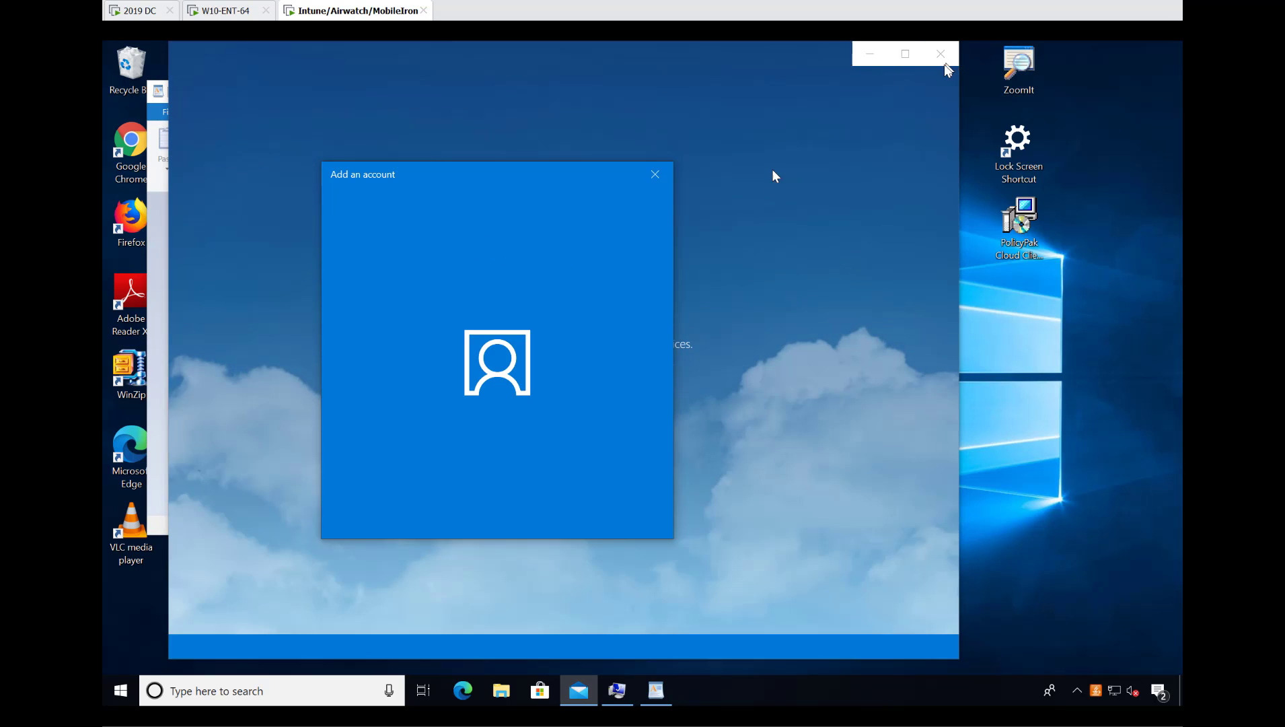
left_click(655, 174)
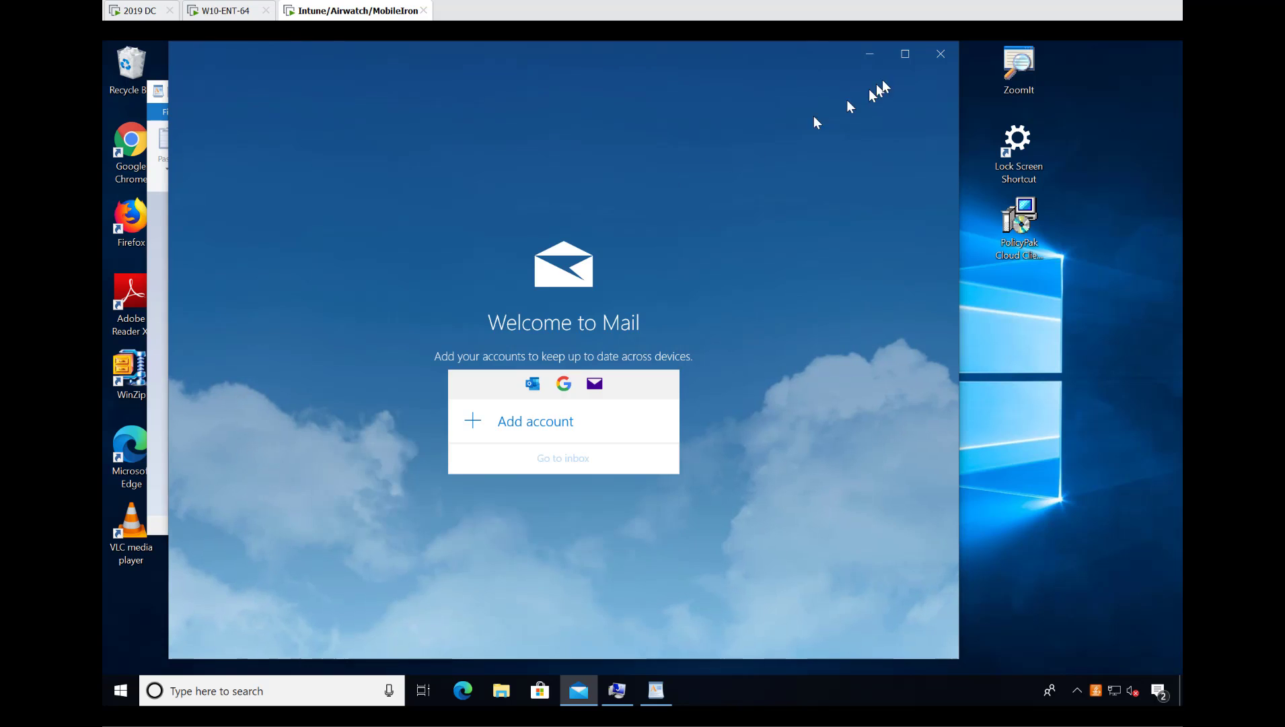
left_click(941, 54)
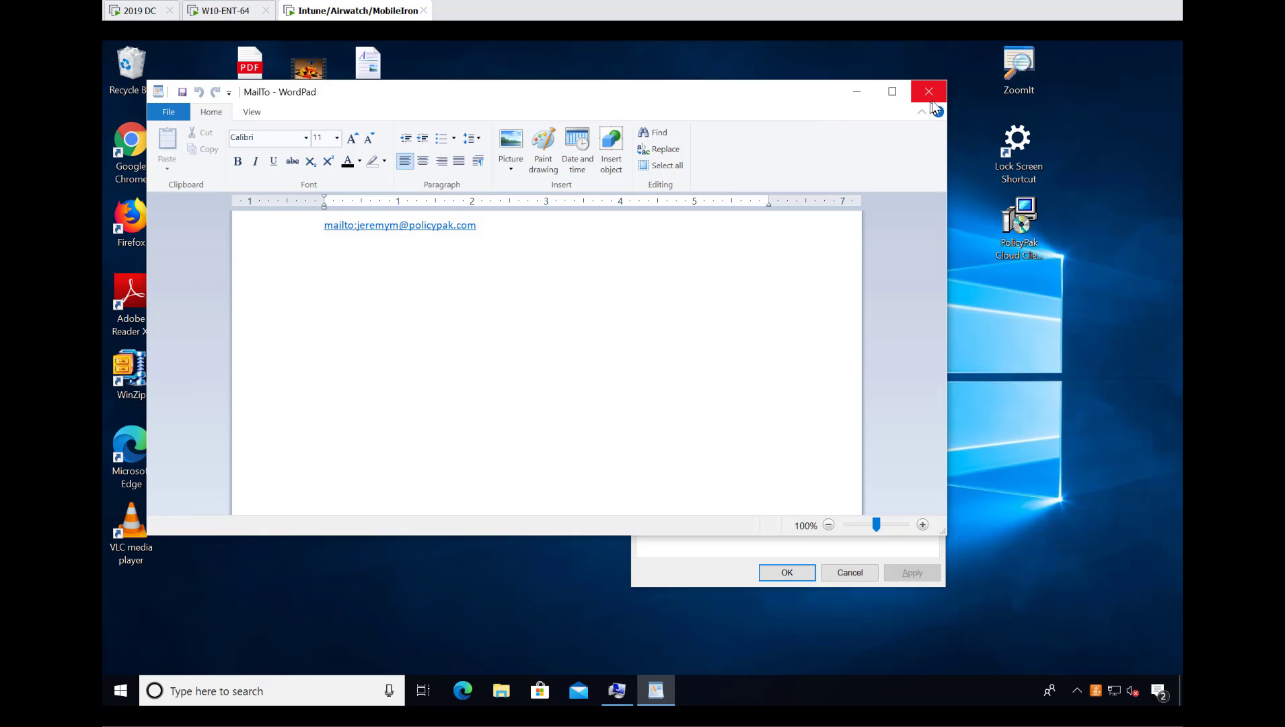
left_click(932, 102)
Step: Run the PPFAM-EXPORT1 installer from the desktop and authorize it with the admin account password
left_click(256, 296)
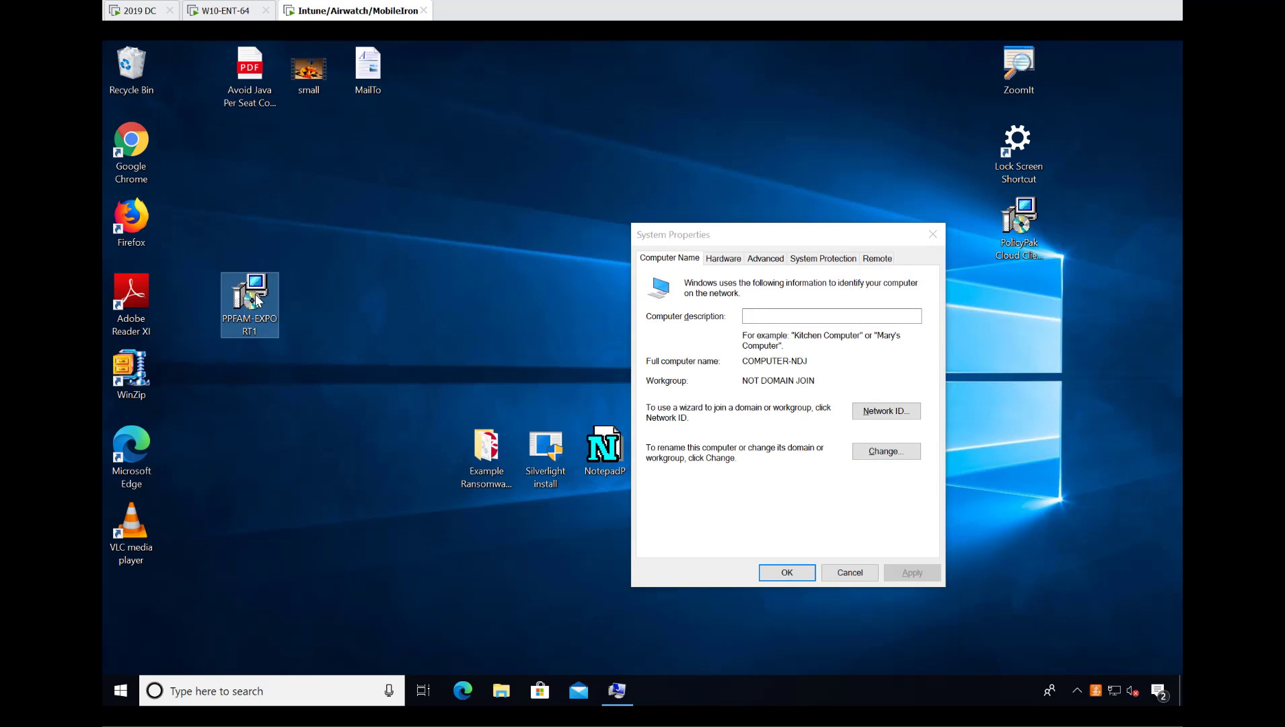
double_click(255, 294)
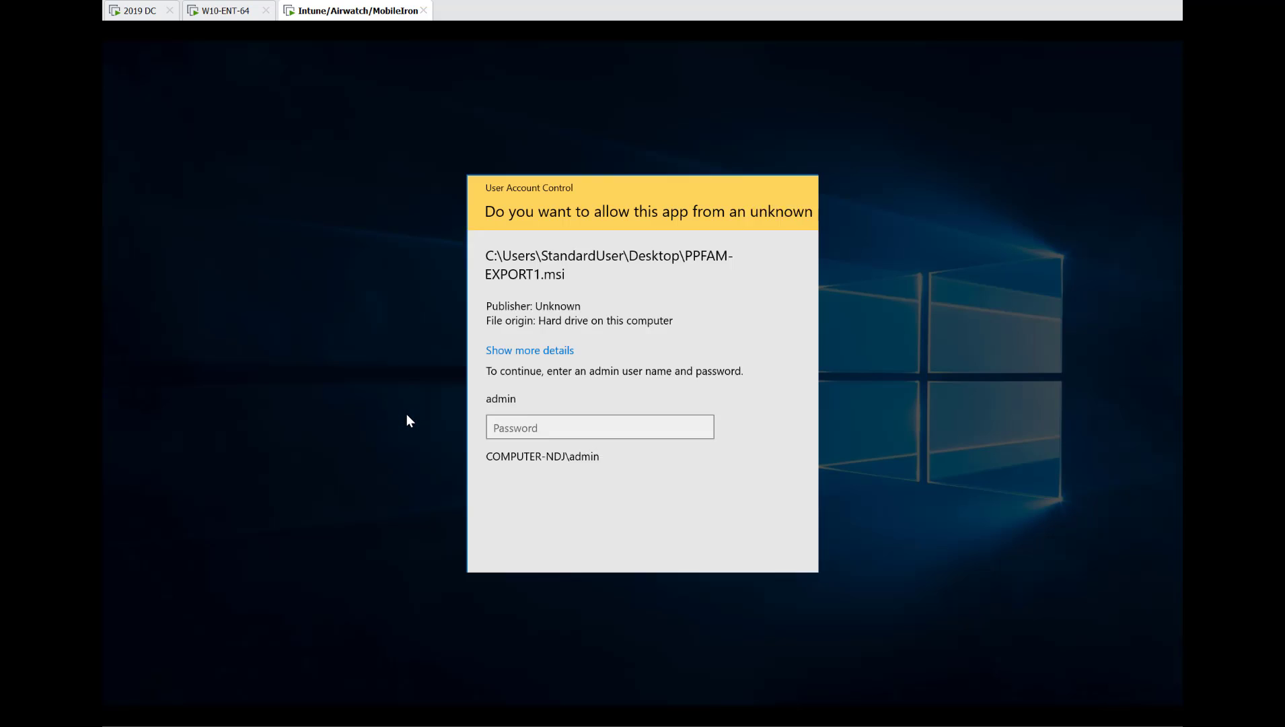
type("••••••")
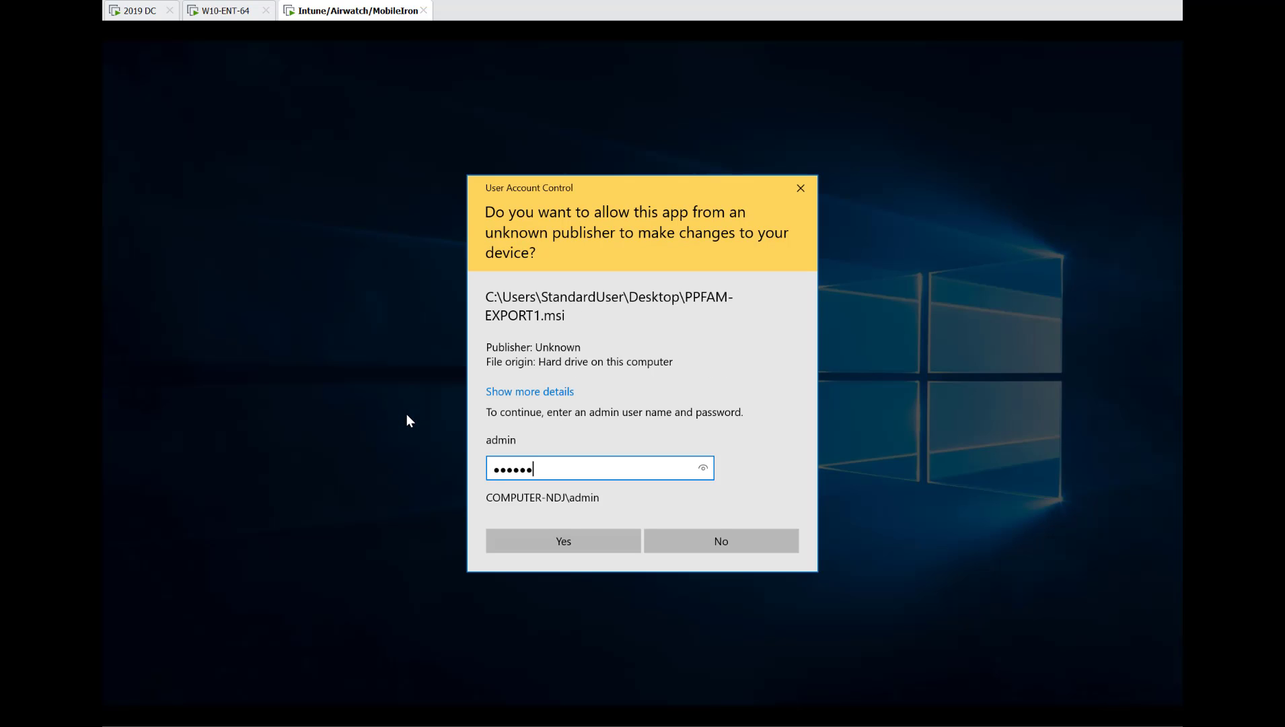
type("••")
key("Return")
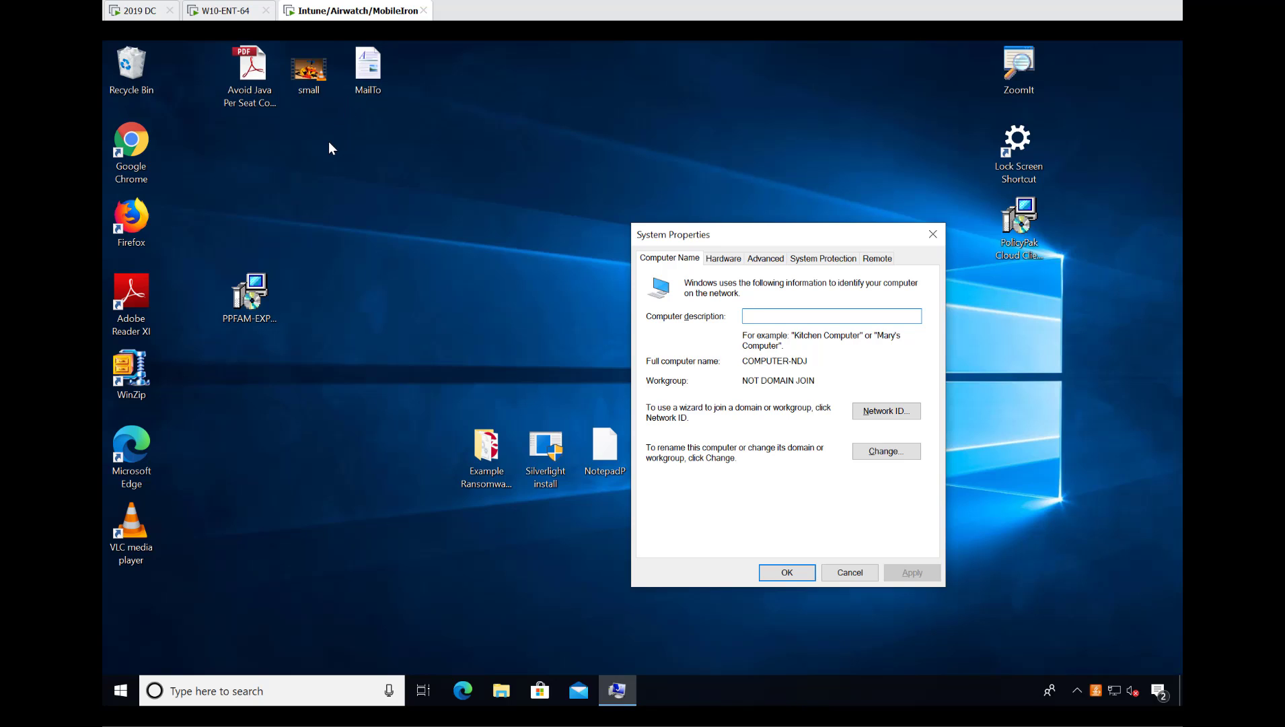
Step: Open the Avoid Java PDF and the small video to check their default applications, closing each one
double_click(253, 76)
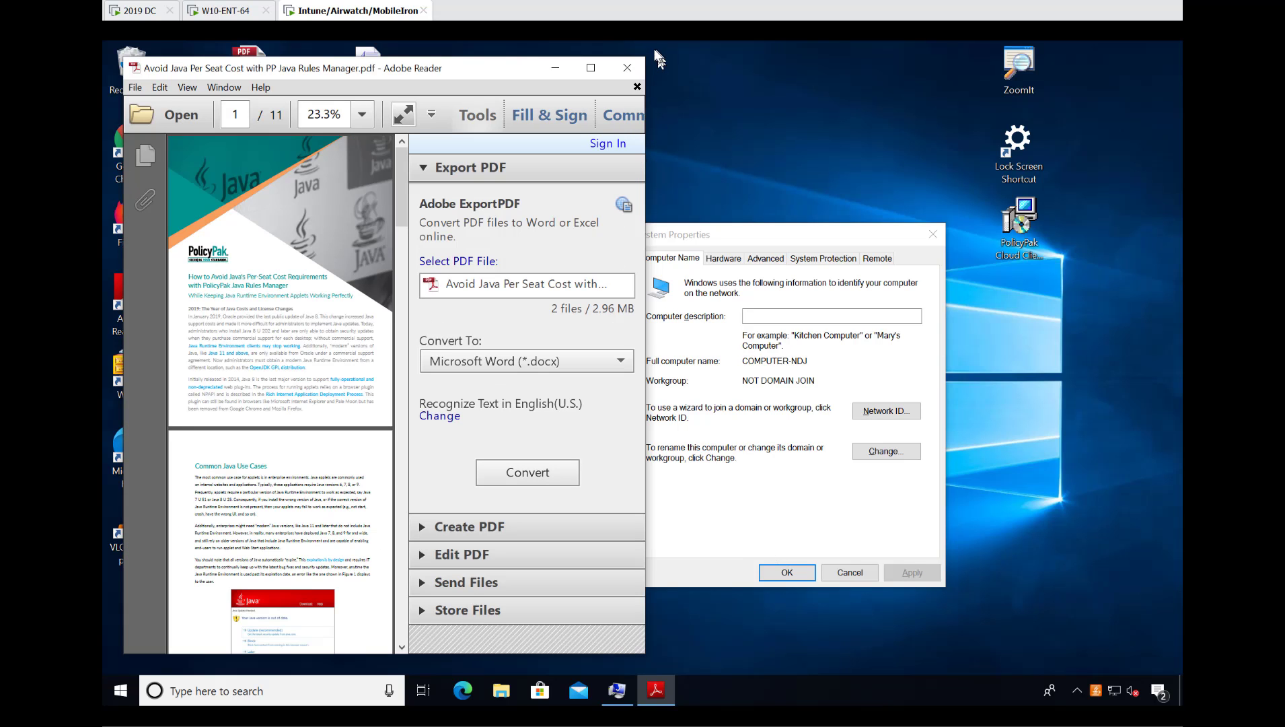
left_click(626, 67)
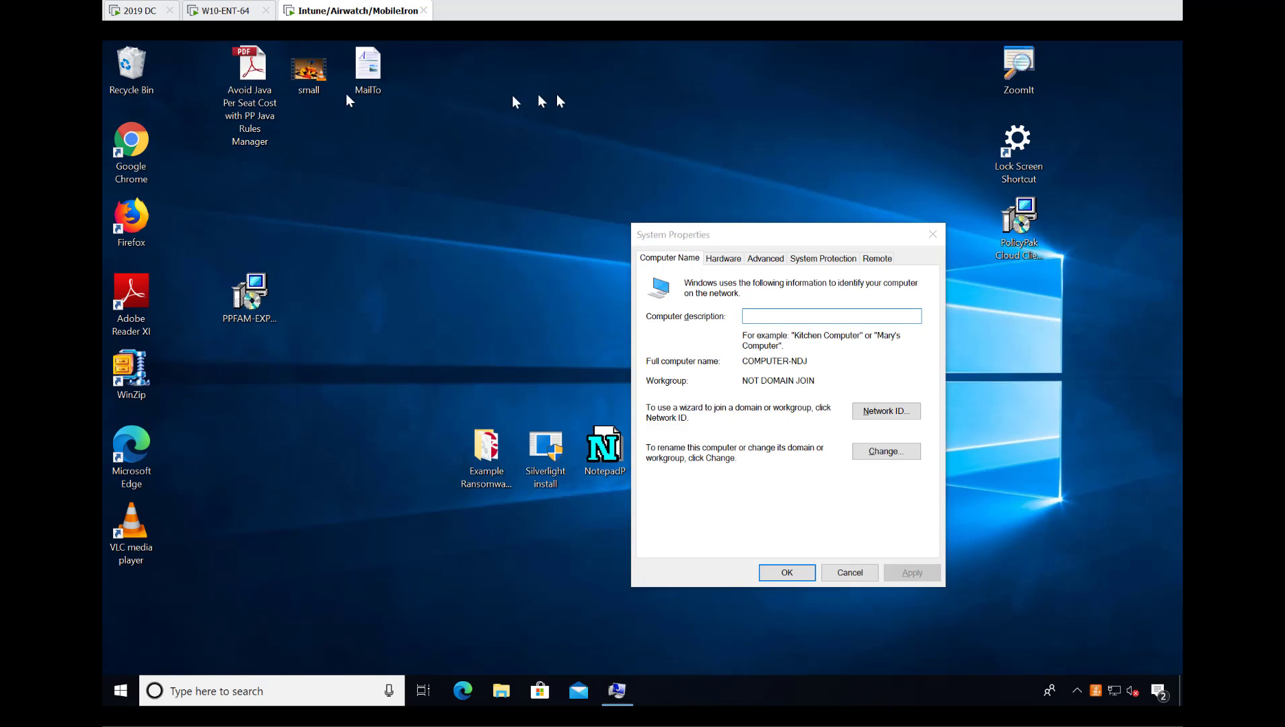
left_click(313, 81)
double_click(312, 82)
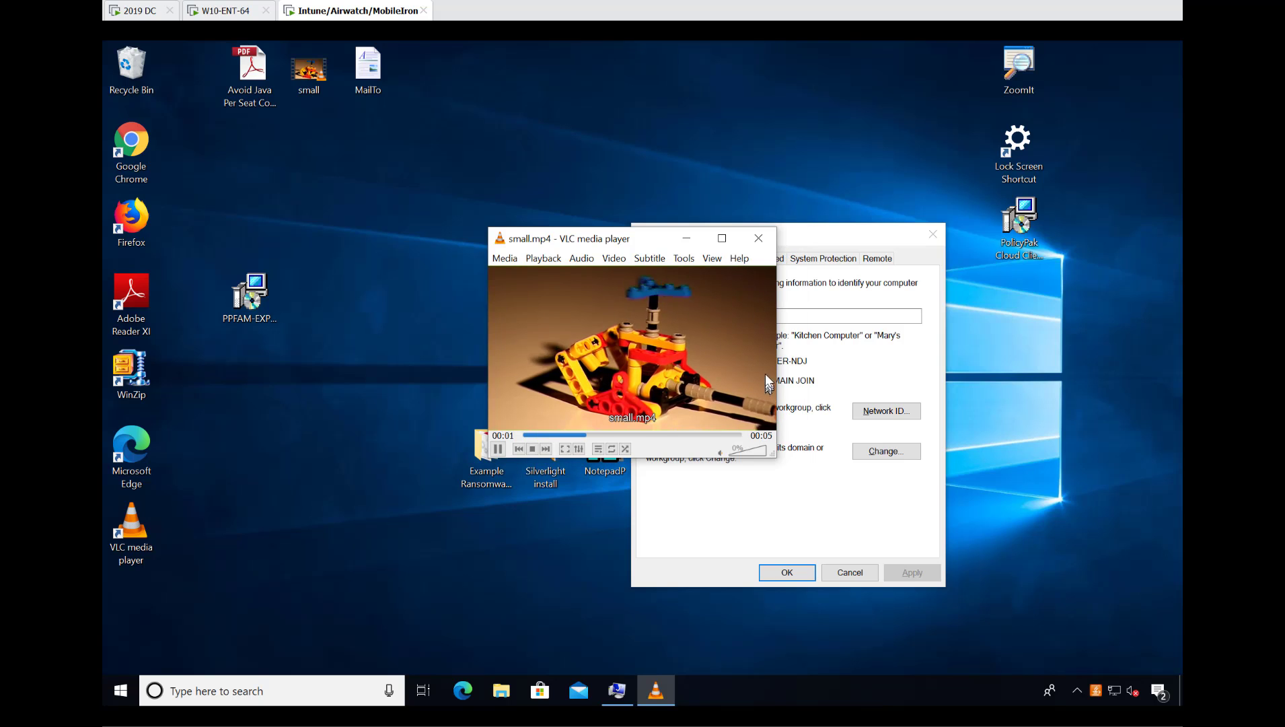
left_click(771, 244)
Step: Open the MailTo document and follow its mailto link, allowing the link to open
double_click(369, 78)
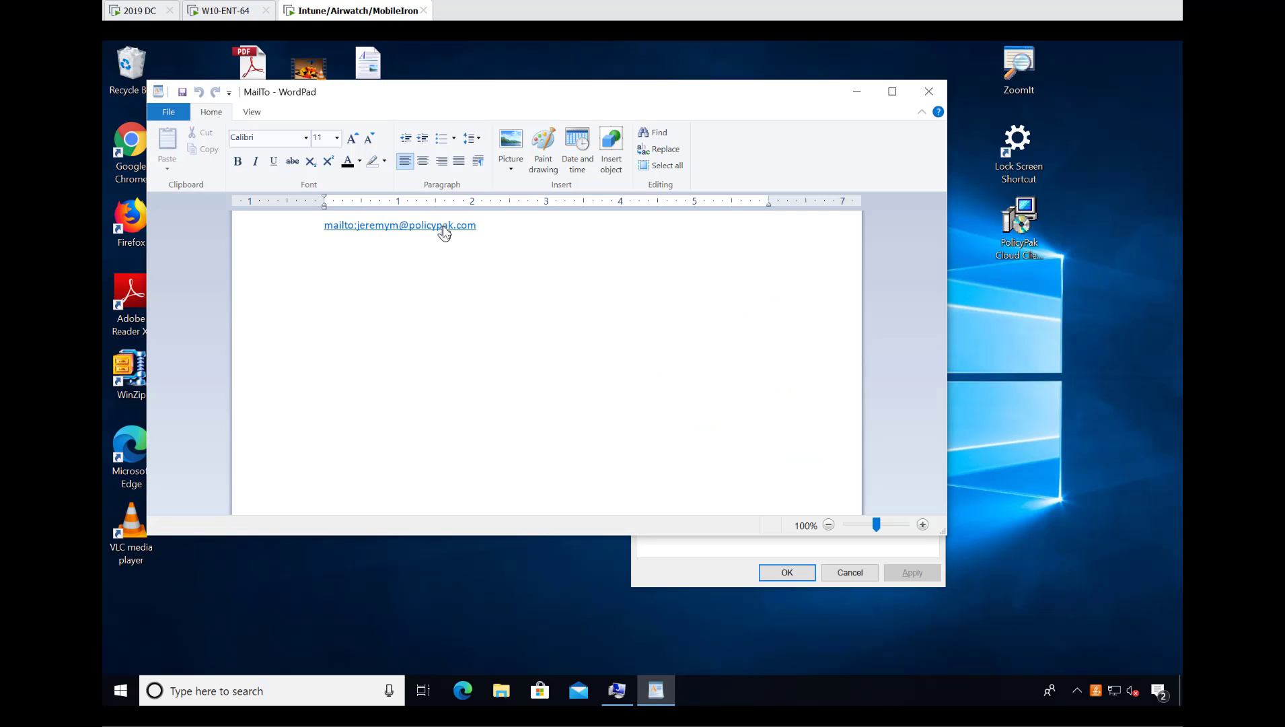
left_click(444, 229)
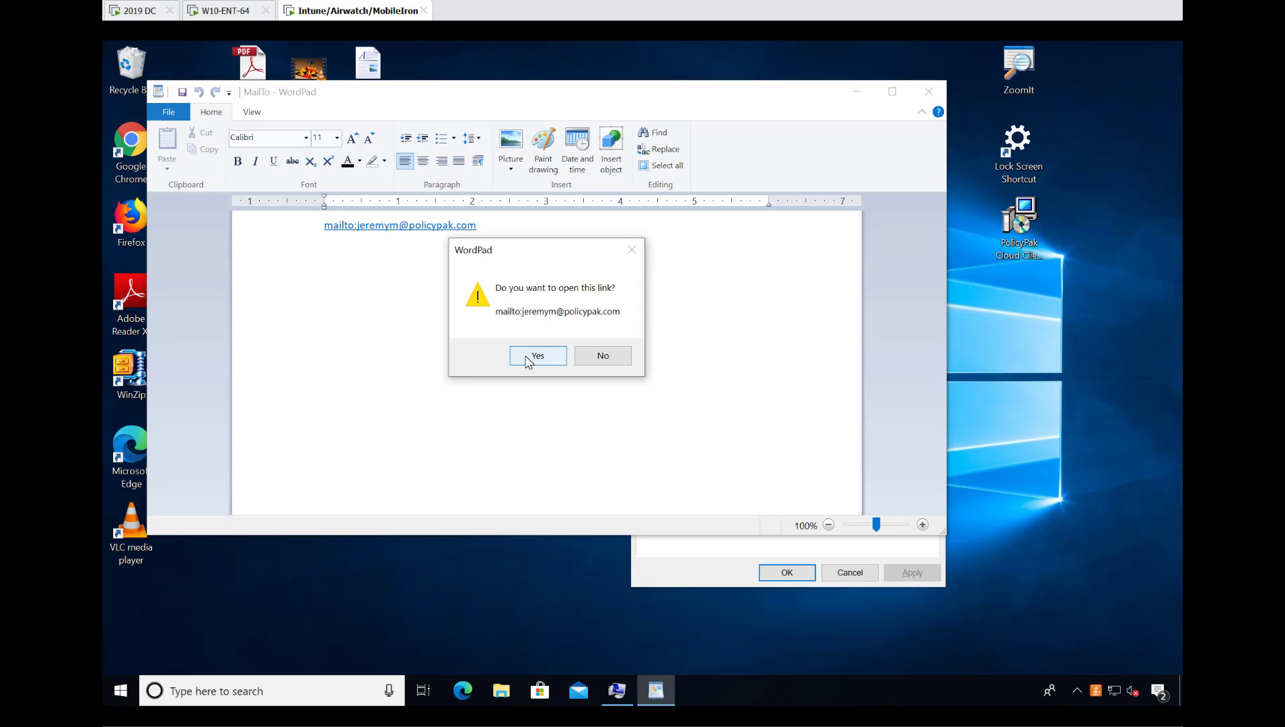
left_click(536, 356)
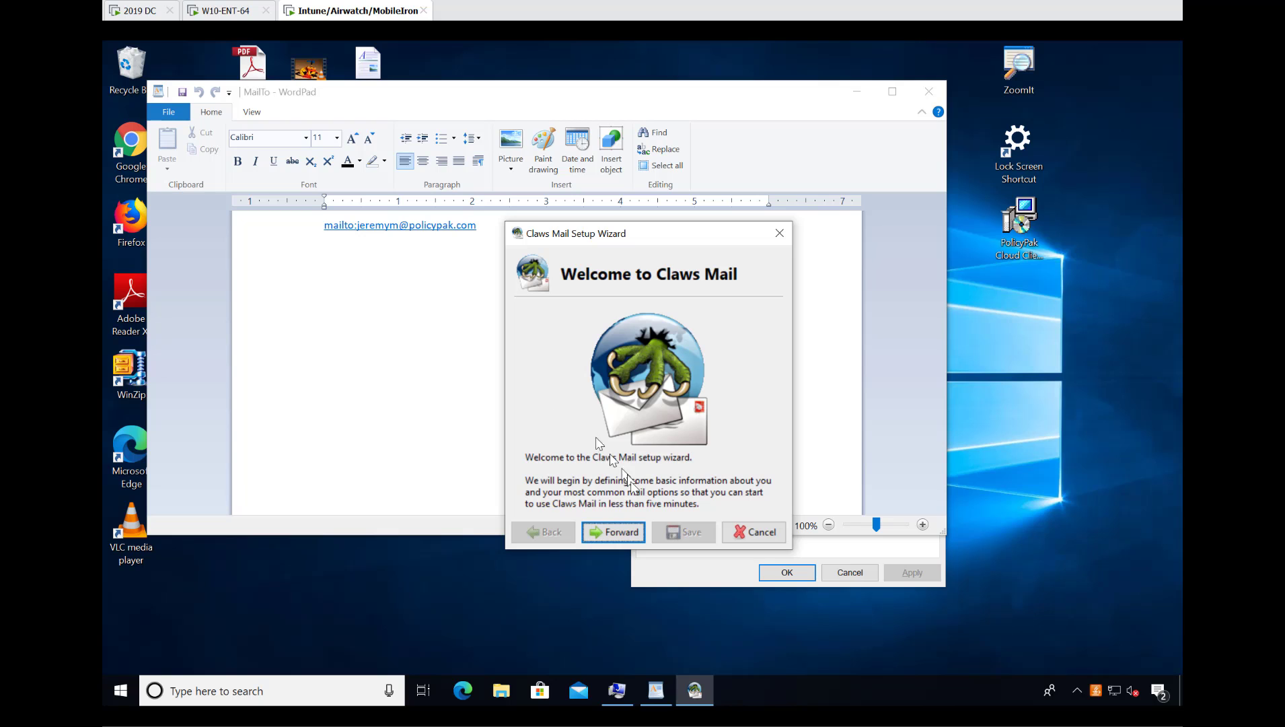
Step: Complete the Claws Mail setup wizard with its default settings and save the configuration
left_click(619, 535)
left_click(619, 536)
left_click(620, 537)
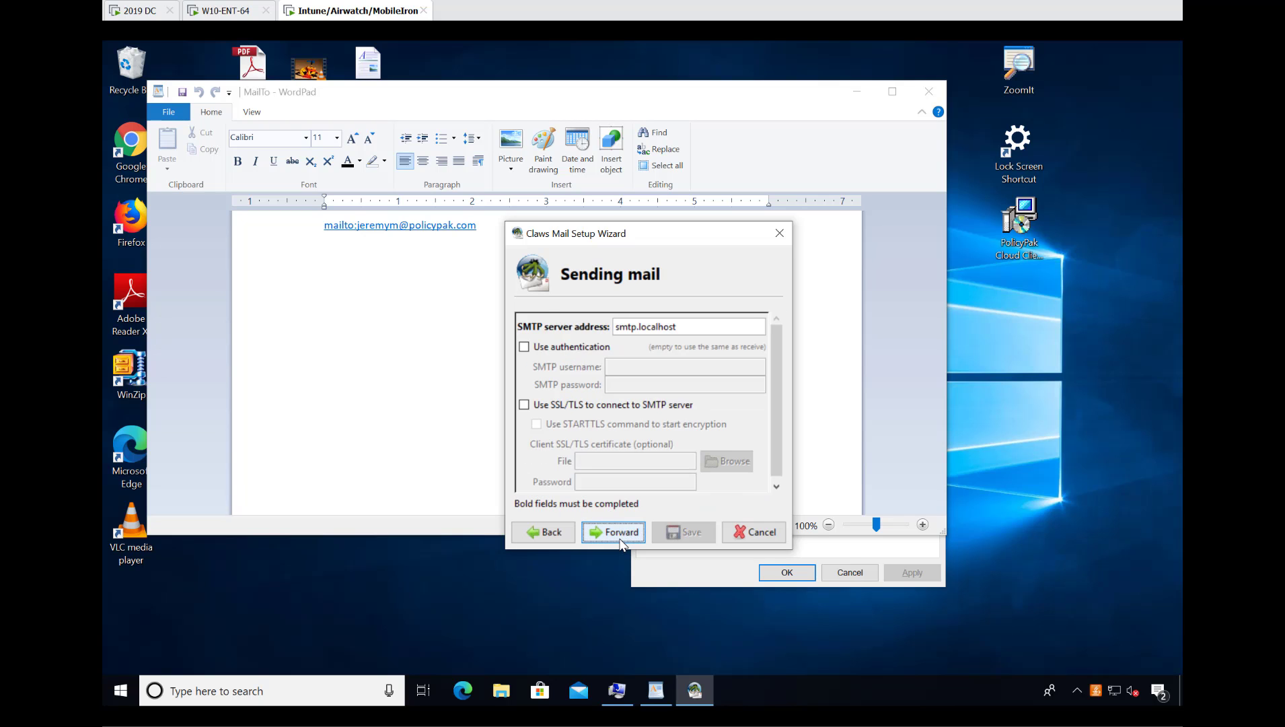
left_click(620, 538)
left_click(619, 537)
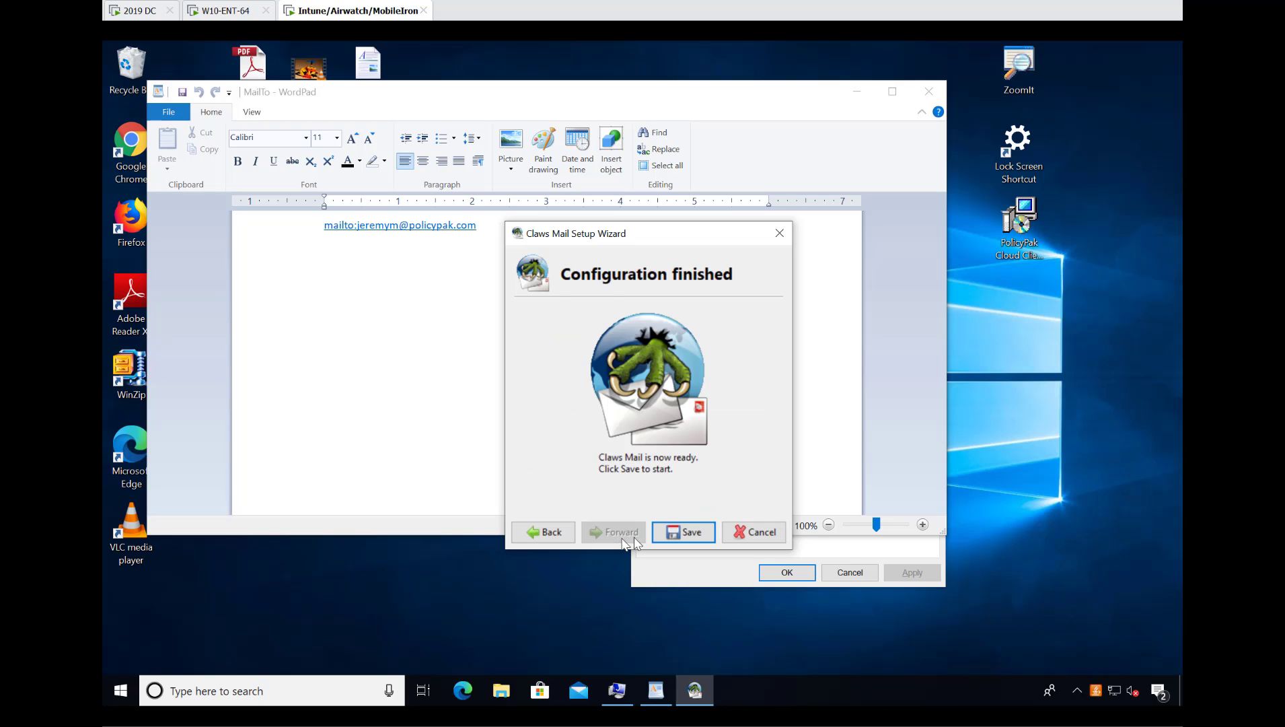
left_click(676, 533)
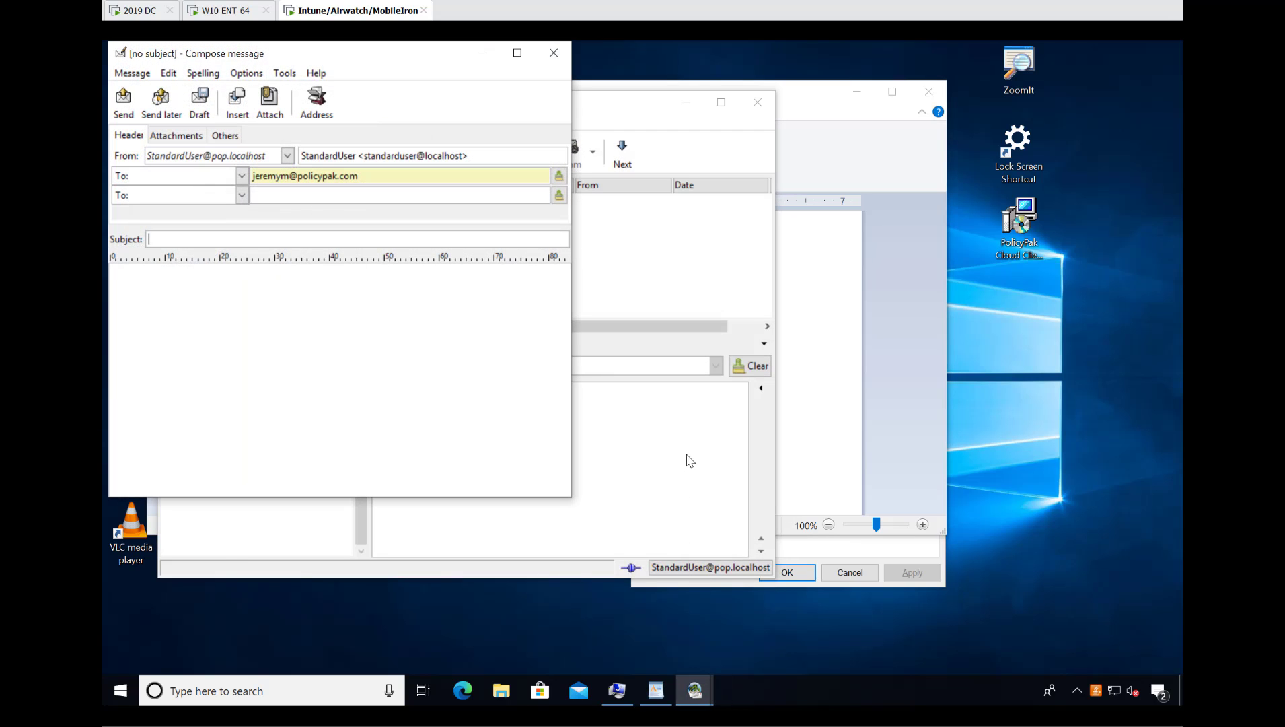
Step: Close the unsent message, the Claws Mail window and the MailTo document
left_click(554, 57)
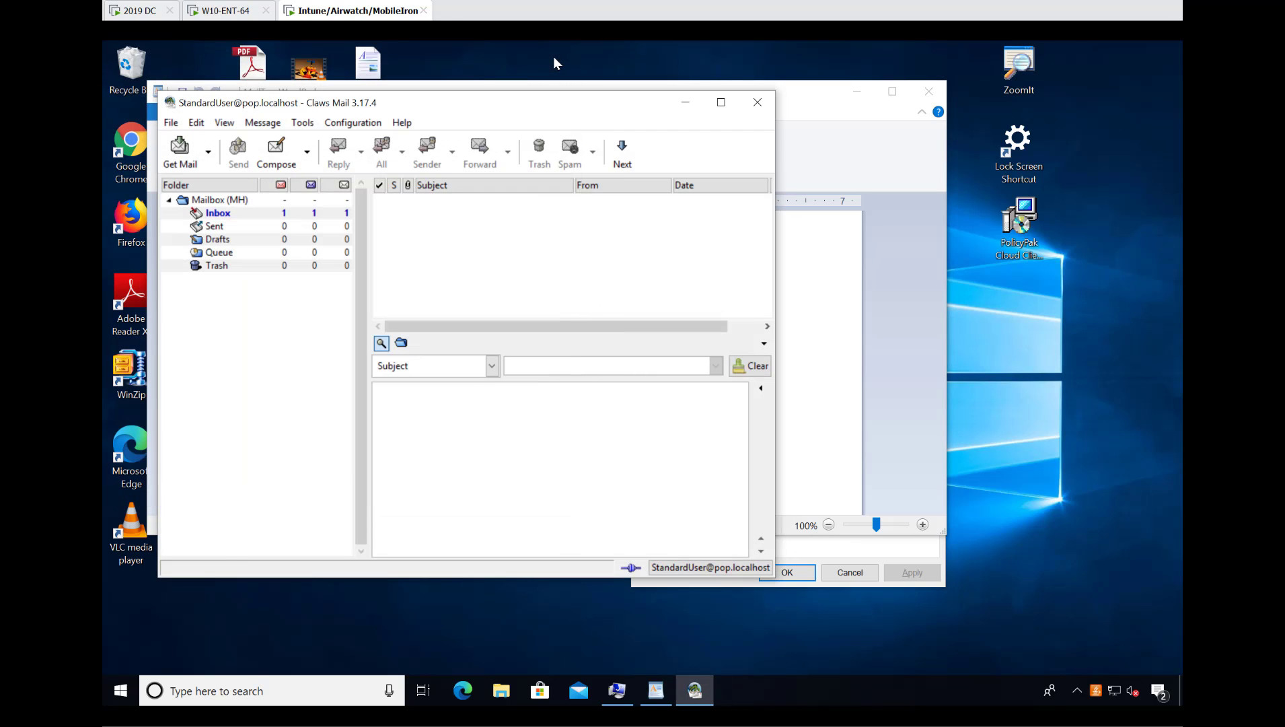
left_click(766, 106)
left_click(929, 91)
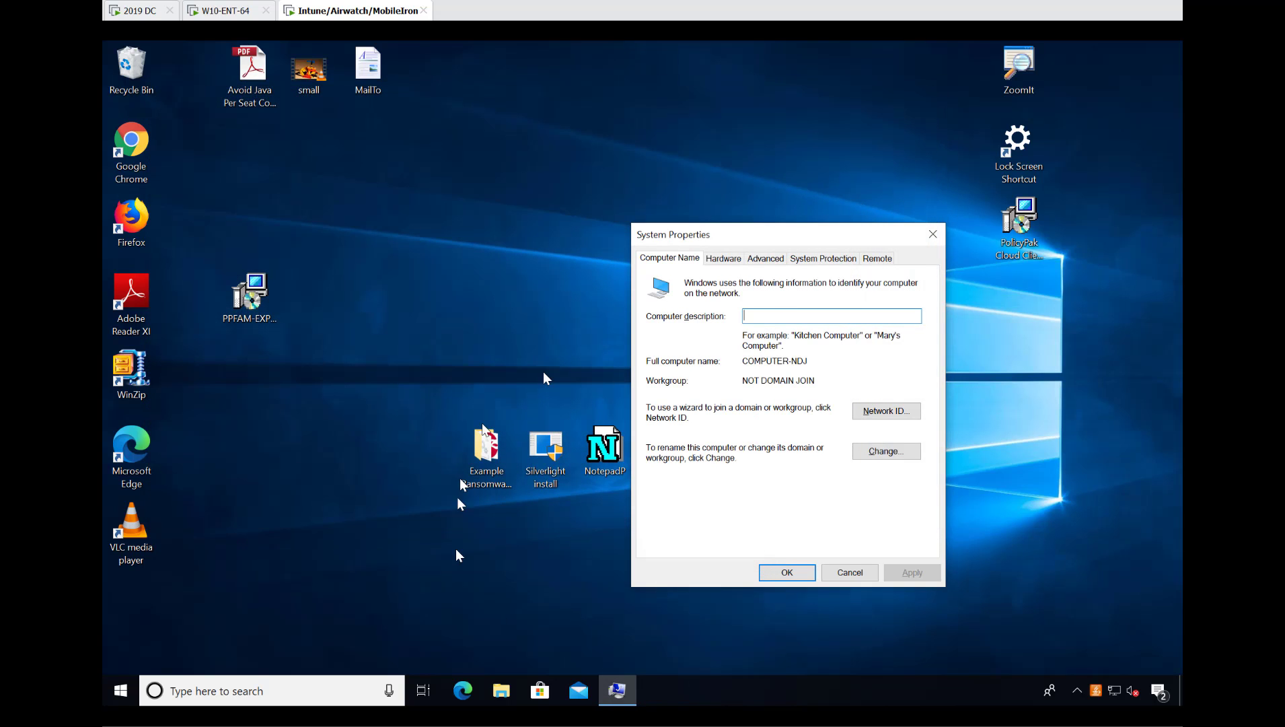